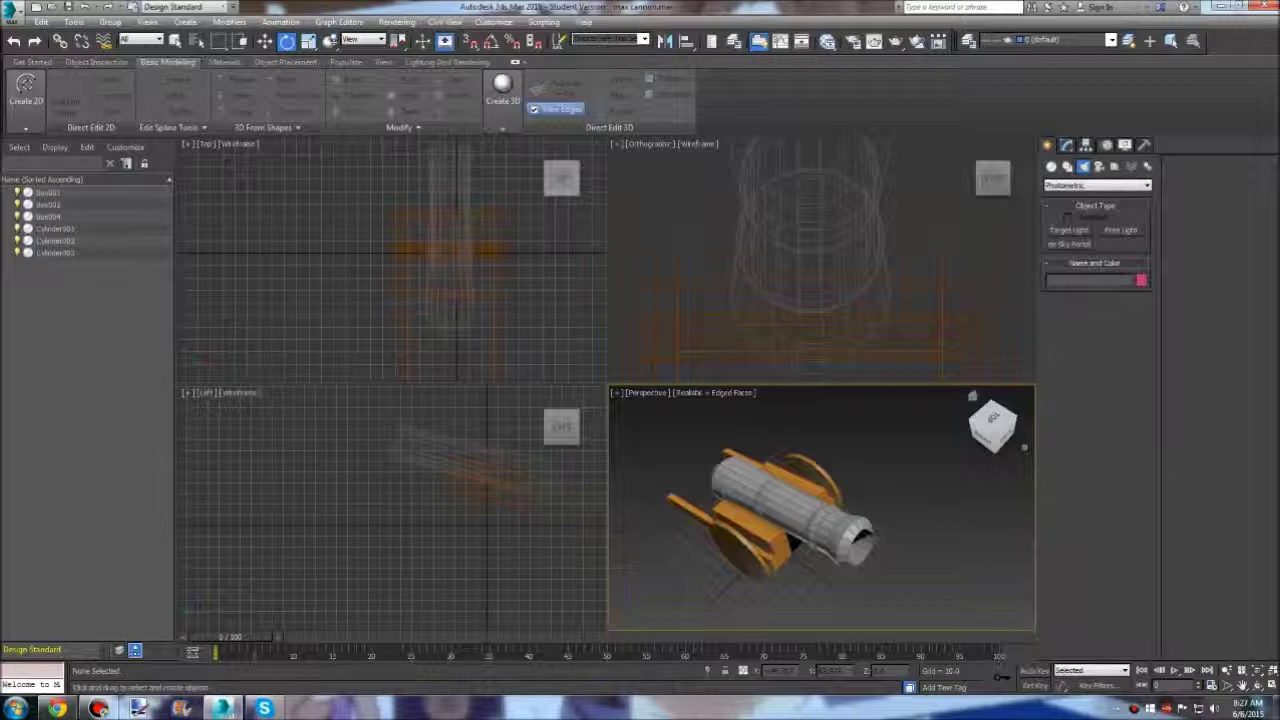
- Orbit the Perspective view to show the cannon's side, then look down from above
drag(993, 422, 985, 430)
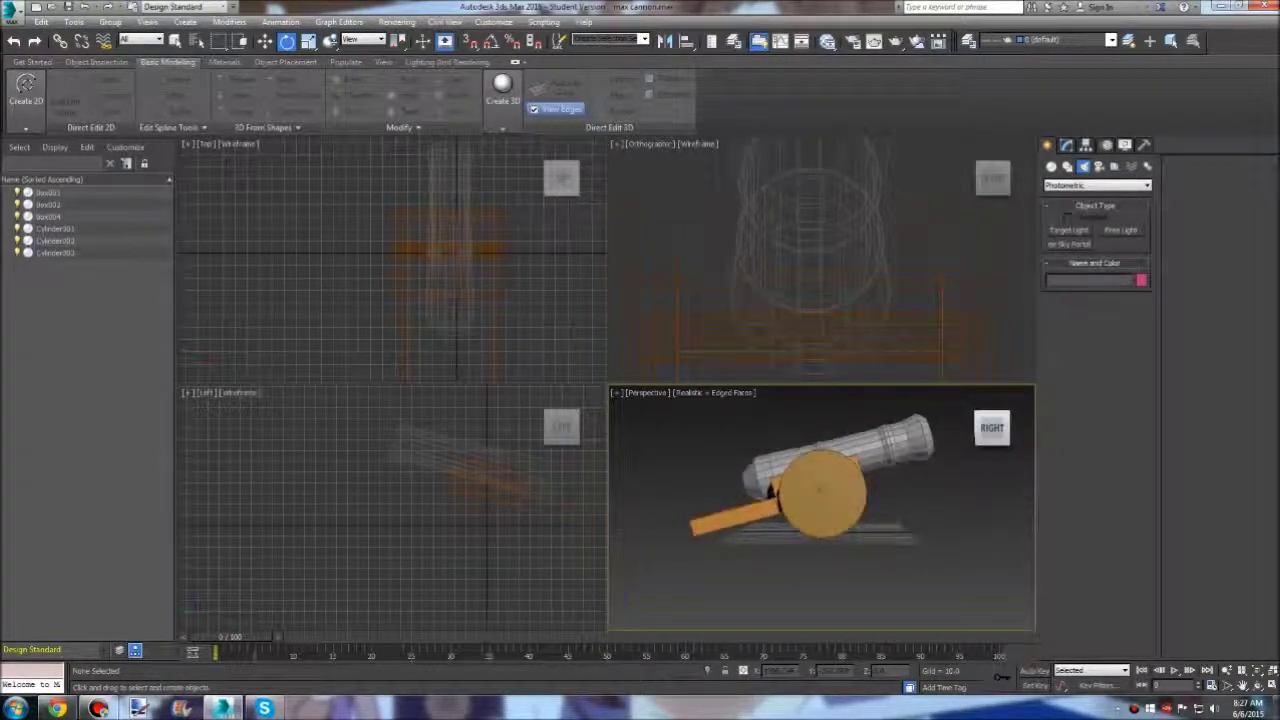
drag(985, 430, 1023, 440)
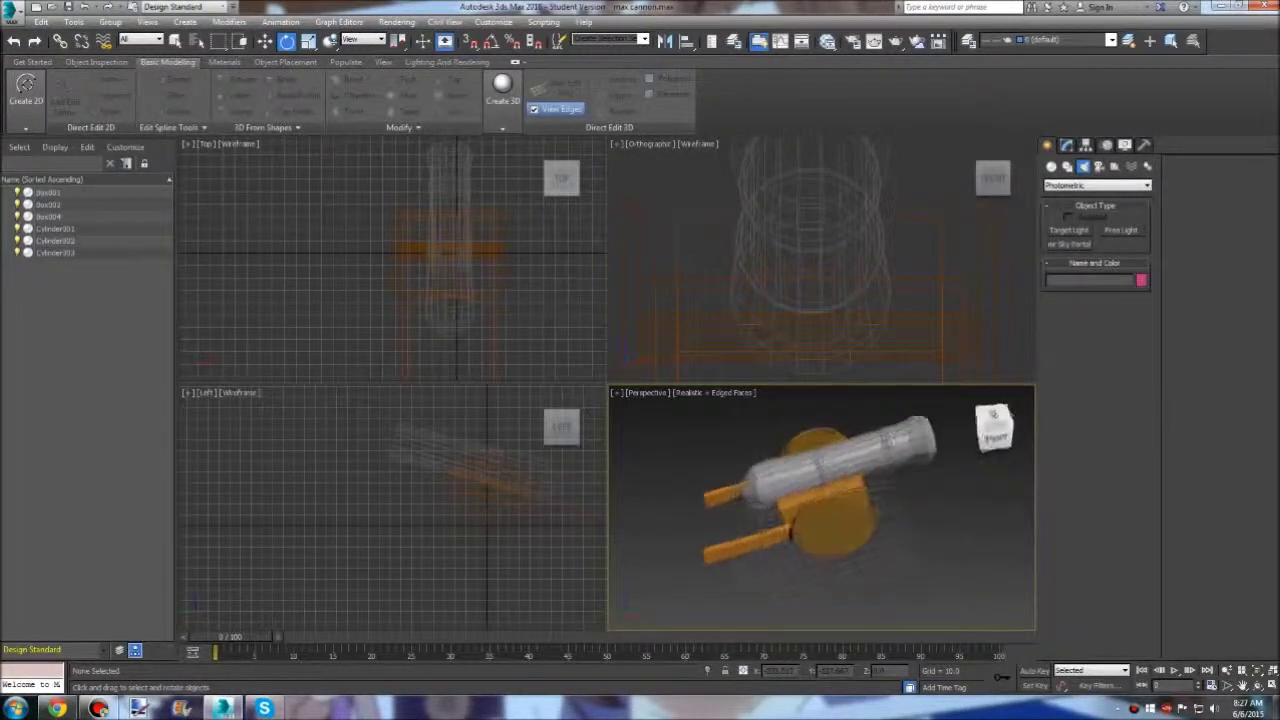
- Zoom in on the wheel, deselect it, then show the cannon's front and right views
click(825, 500)
key(z)
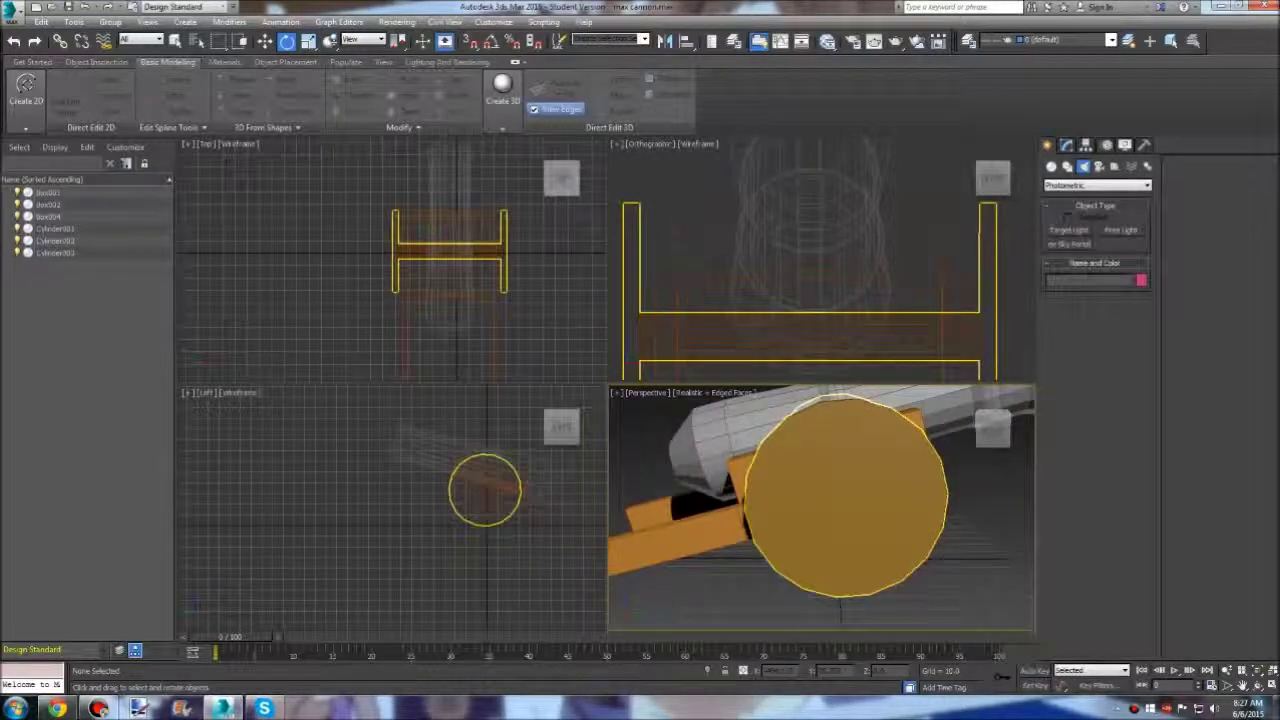
scroll(863, 475, down, 5)
key(ctrl+d)
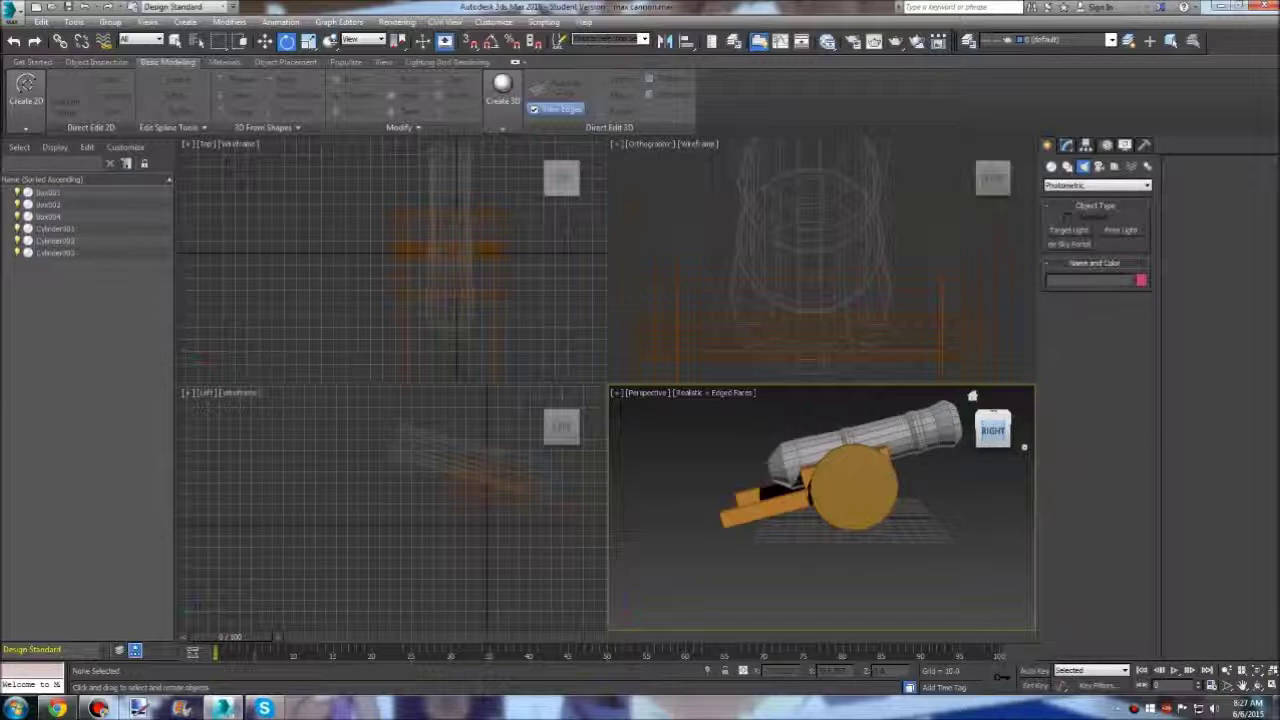
click(978, 428)
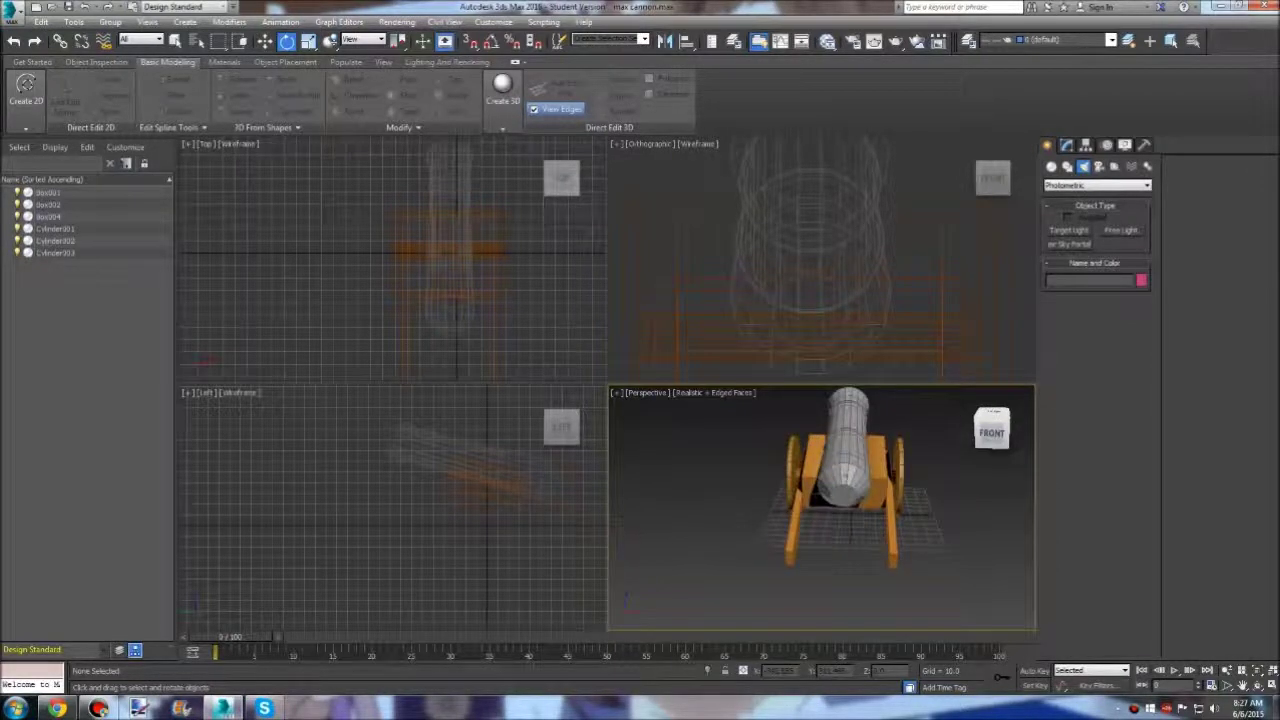
click(965, 445)
- Zoom to the wheel again, deselect it, and orbit down to the barrel's muzzle
click(829, 471)
scroll(829, 471, up, 5)
key(ctrl+d)
click(990, 430)
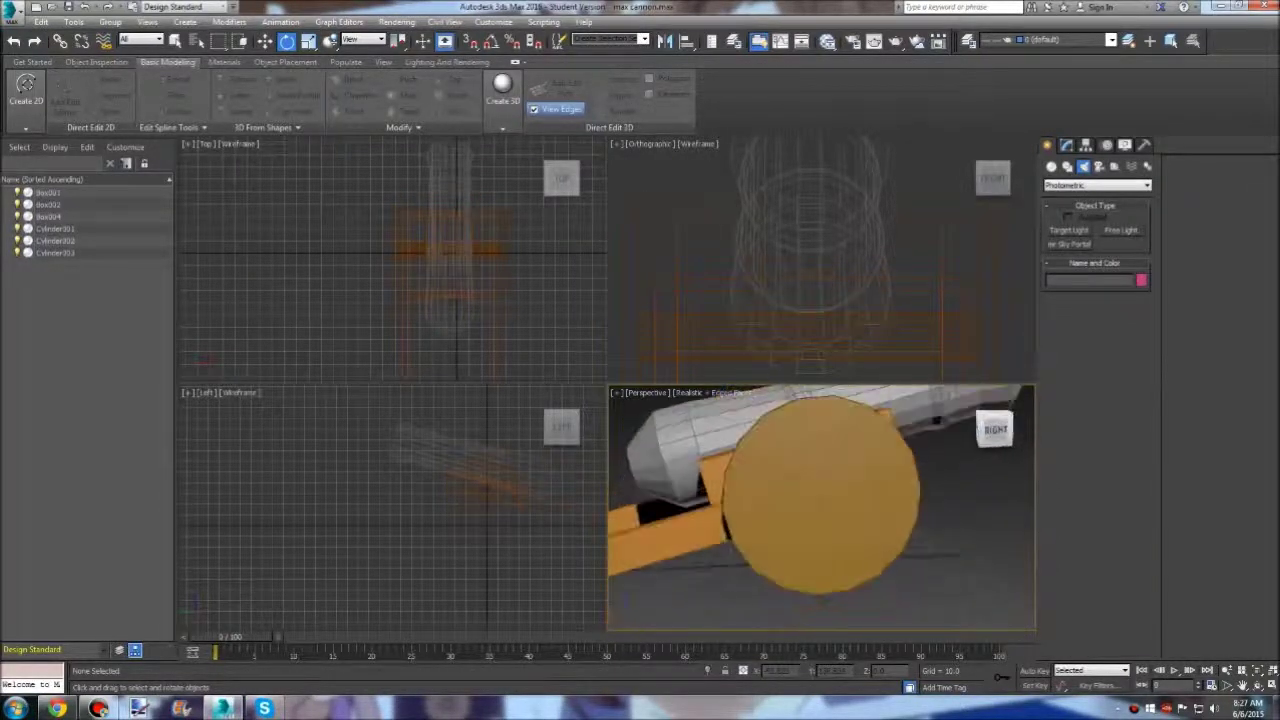
key(ctrl+z)
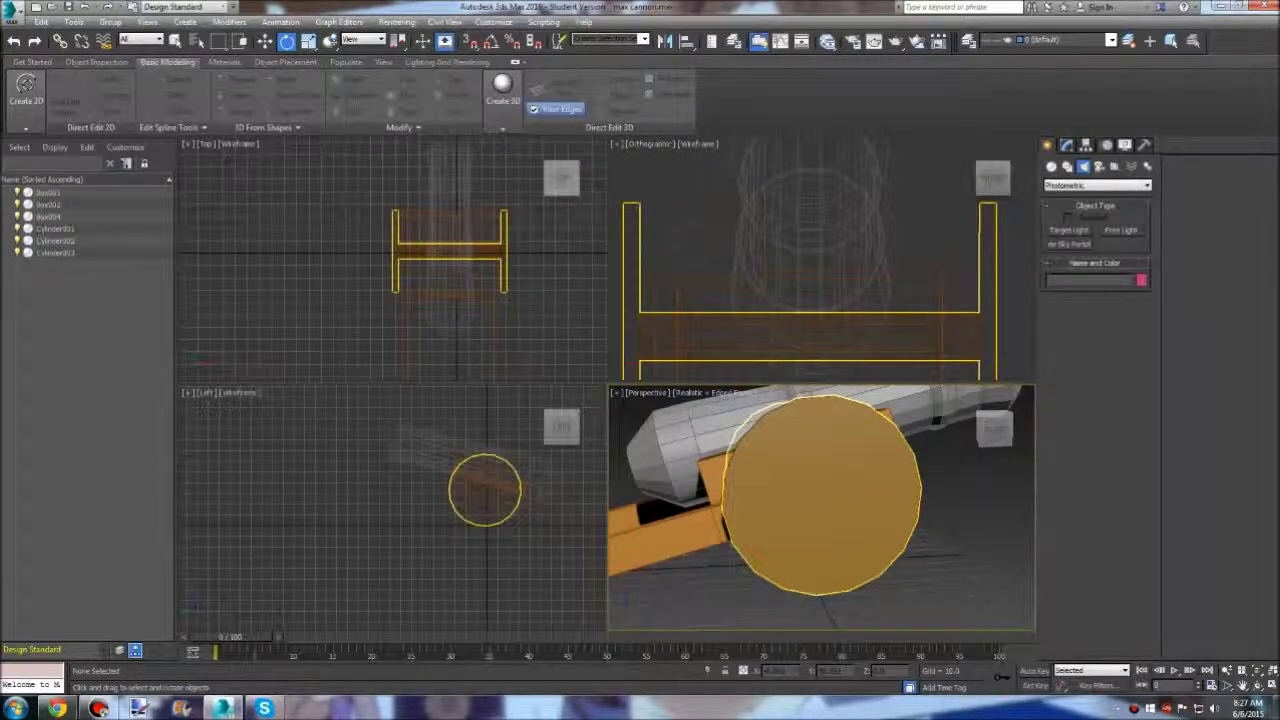
click(1023, 447)
mouse_move(1023, 447)
alt+middle_down()
mouse_move(950, 578)
mouse_move(1024, 447)
alt+middle_up()
scroll(1024, 447, up, 3)
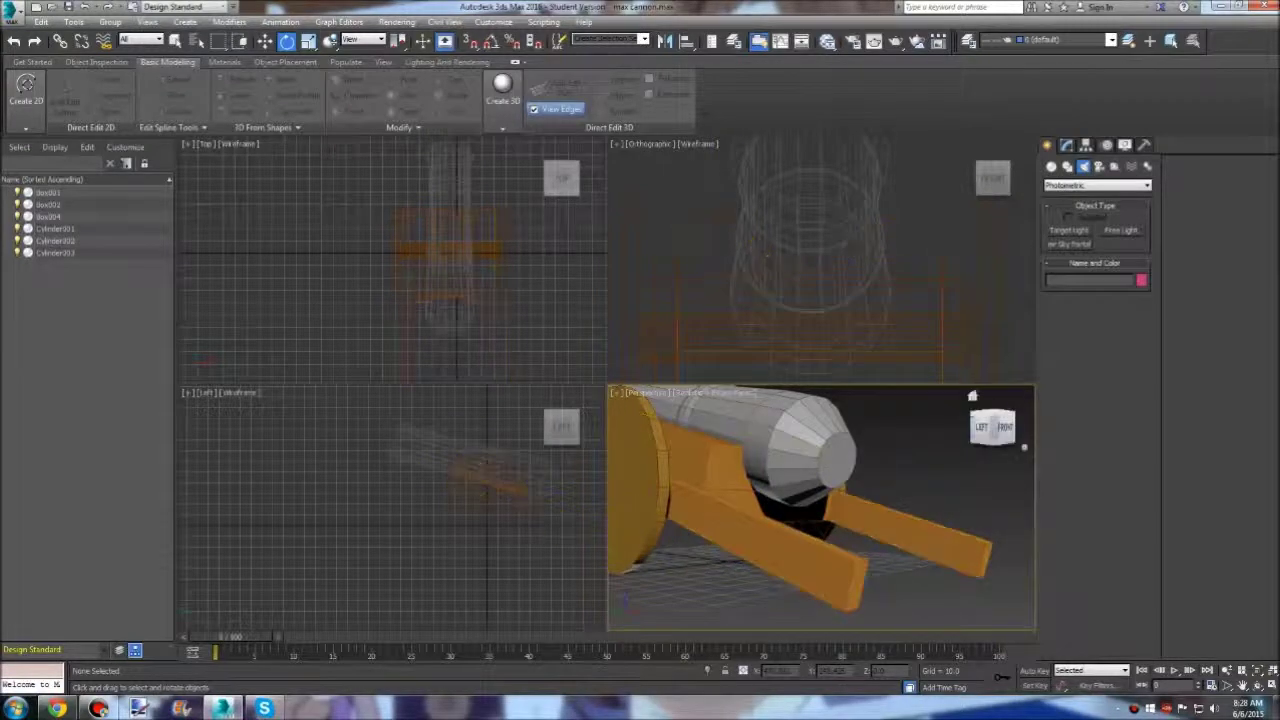
- Orbit from the cannon's front around its back to a full side view of barrel and carriage
mouse_move(1024, 447)
alt+middle_down()
mouse_move(994, 430)
mouse_move(740, 470)
alt+middle_up()
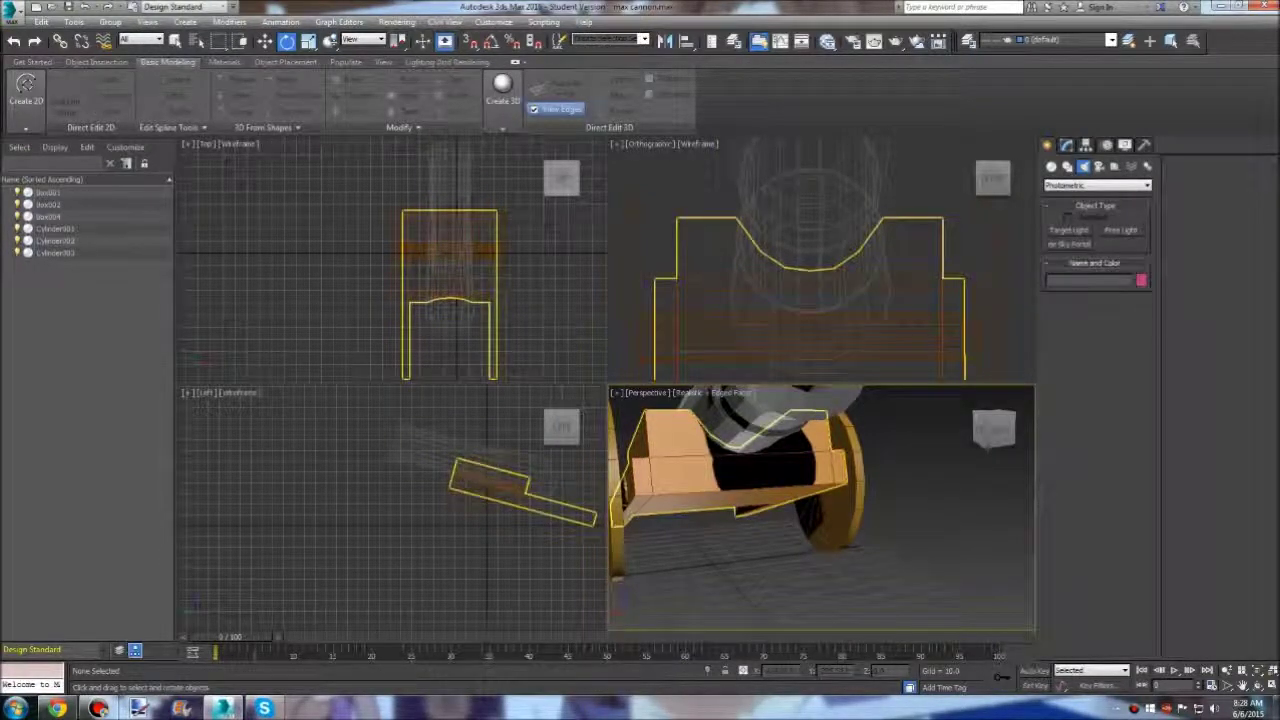
alt+middle_drag(1023, 423, 1023, 447)
scroll(1023, 447, down, 3)
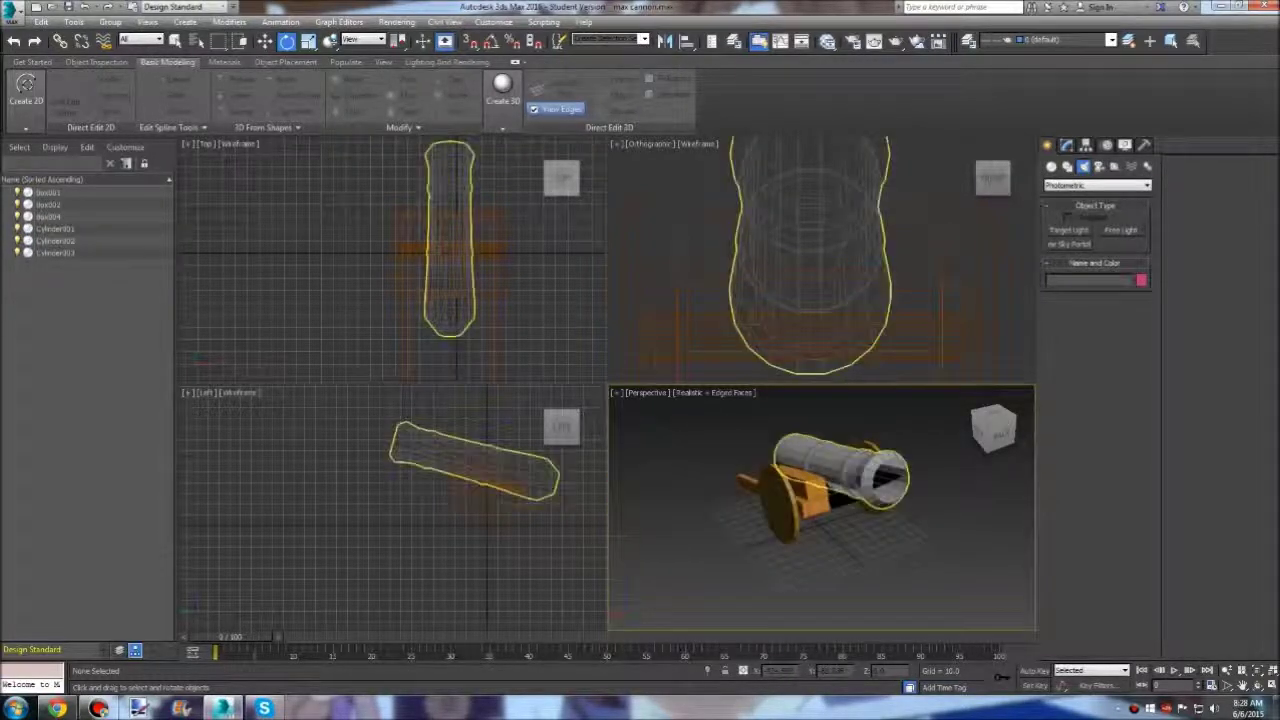
alt+middle_drag(820, 480, 820, 480)
alt+middle_drag(1020, 445, 1024, 447)
alt+middle_drag(820, 480, 820, 480)
alt+middle_drag(1024, 447, 1024, 446)
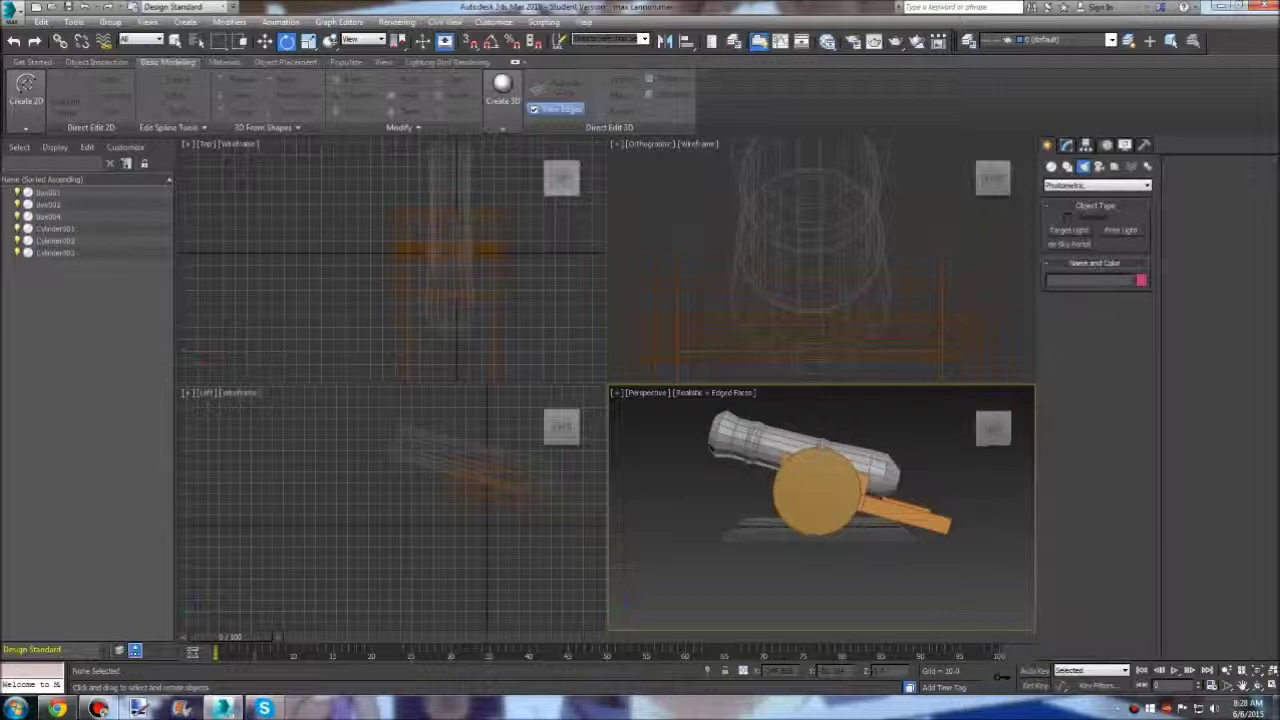
- Orbit through angled, top-down and rear views with both wheels, ending on the opposite side
alt+middle_drag(1024, 447, 928, 447)
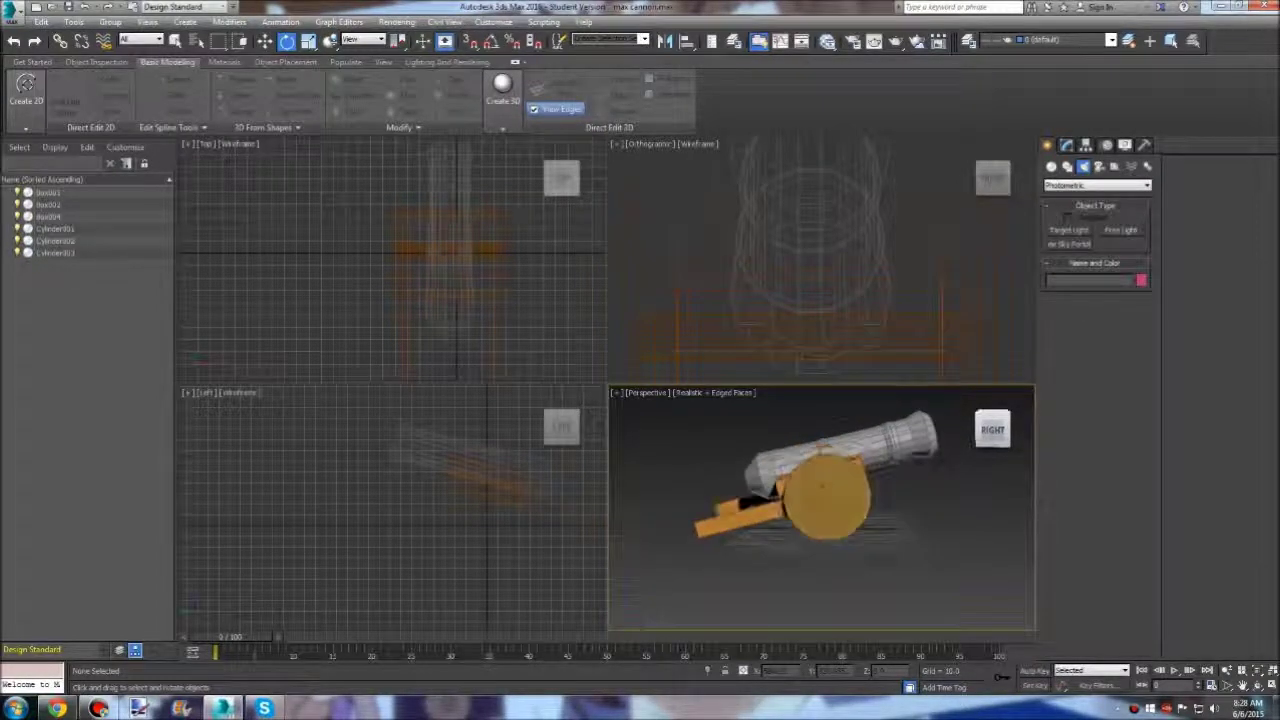
mouse_move(820, 500)
alt+middle_down()
mouse_move(760, 480)
mouse_move(805, 498)
mouse_move(760, 492)
alt+middle_up()
drag(995, 428, 1024, 447)
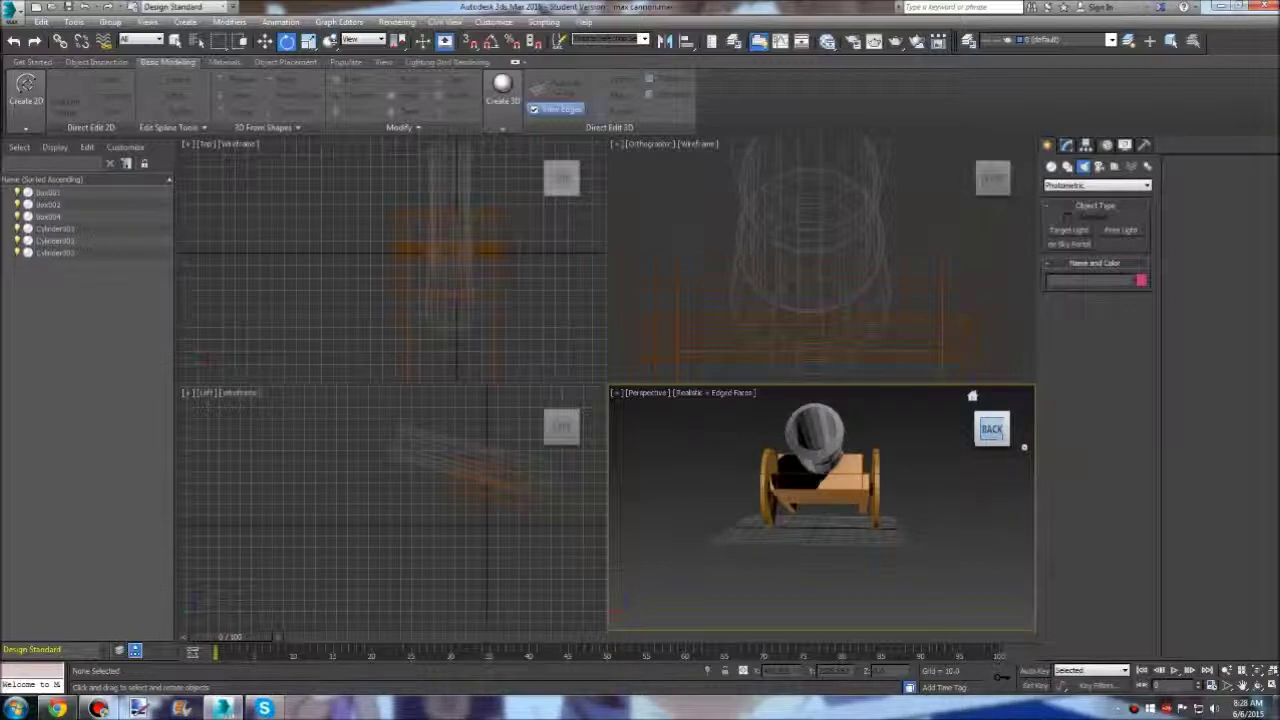
mouse_move(992, 430)
alt+middle_drag(1024, 447, 830, 485)
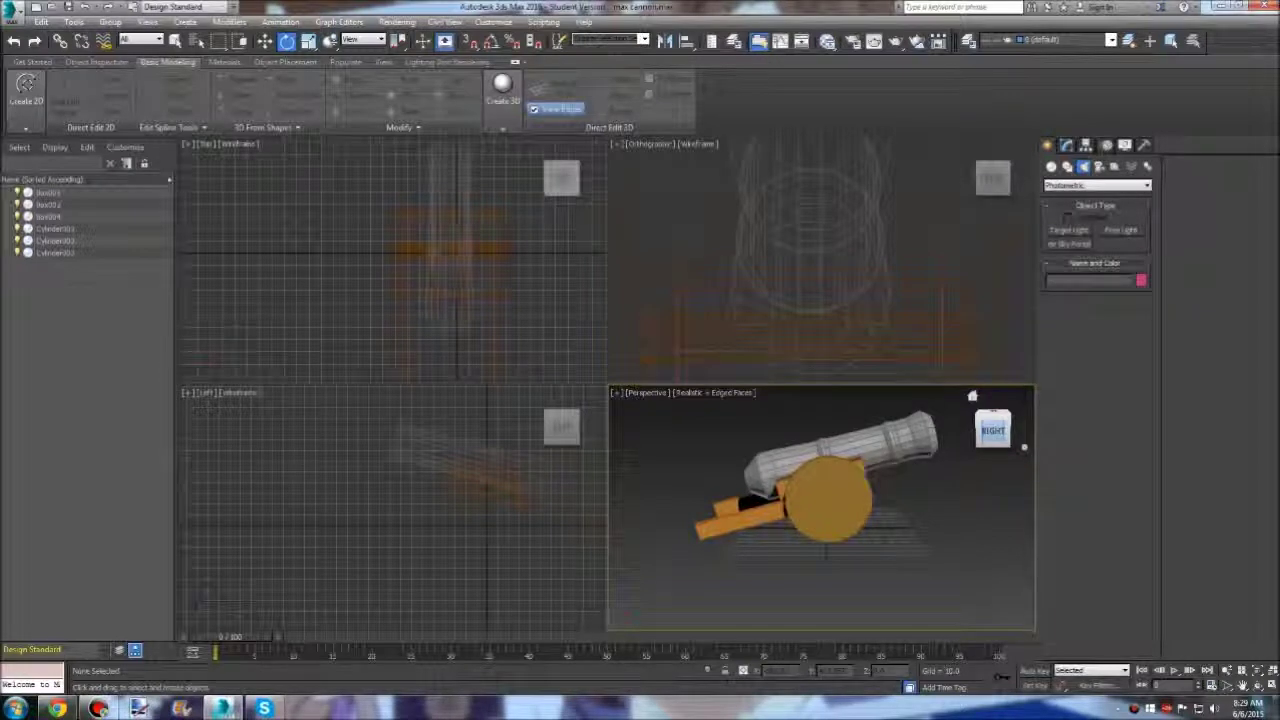
drag(1023, 447, 990, 430)
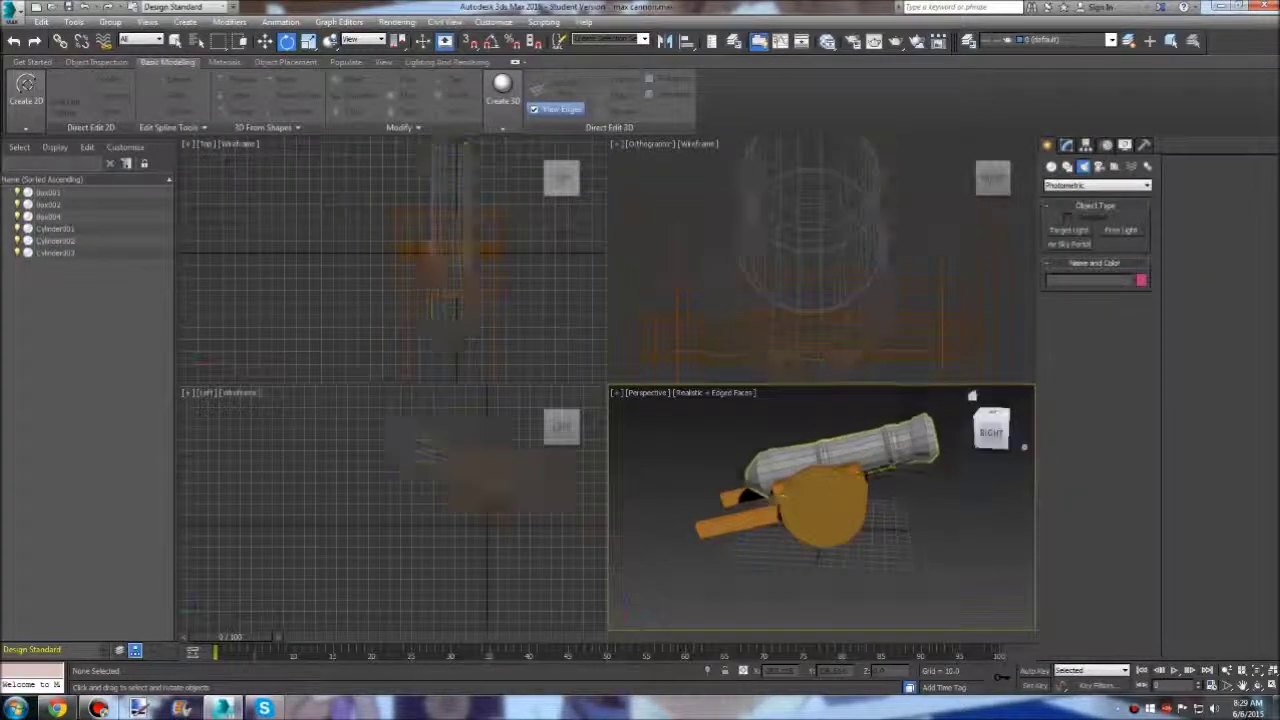
drag(988, 430, 990, 430)
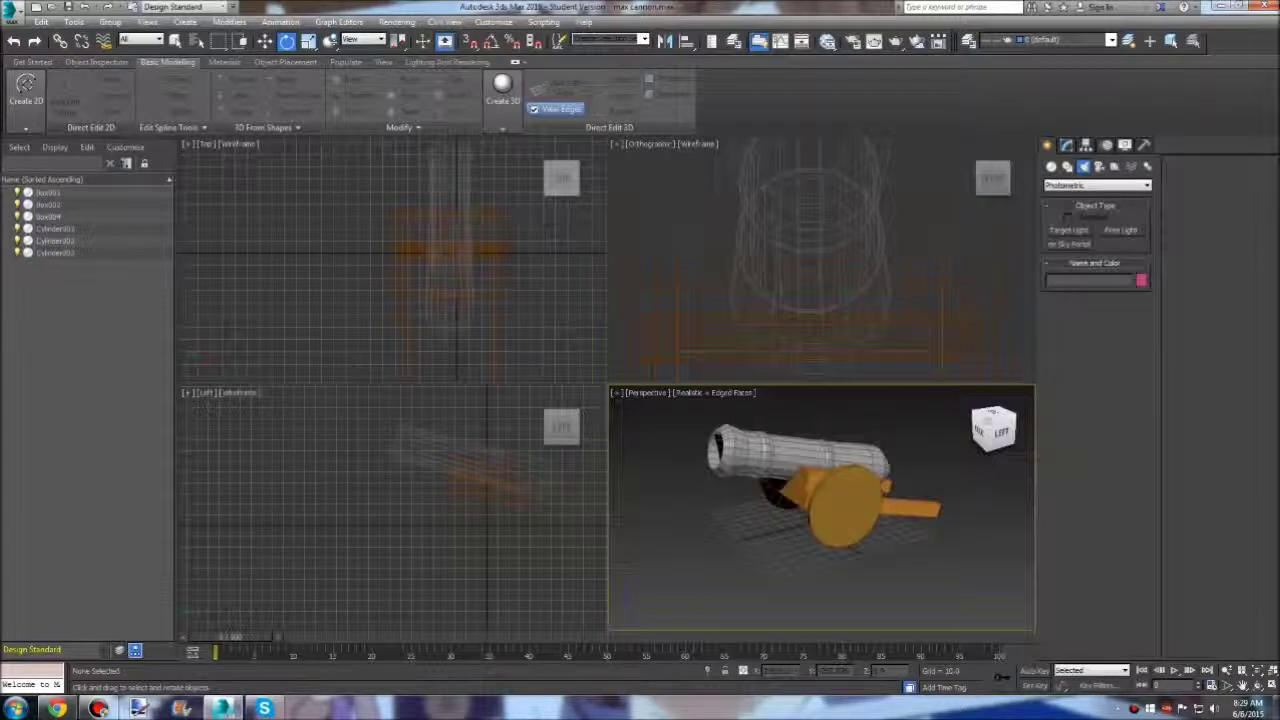
drag(990, 430, 992, 428)
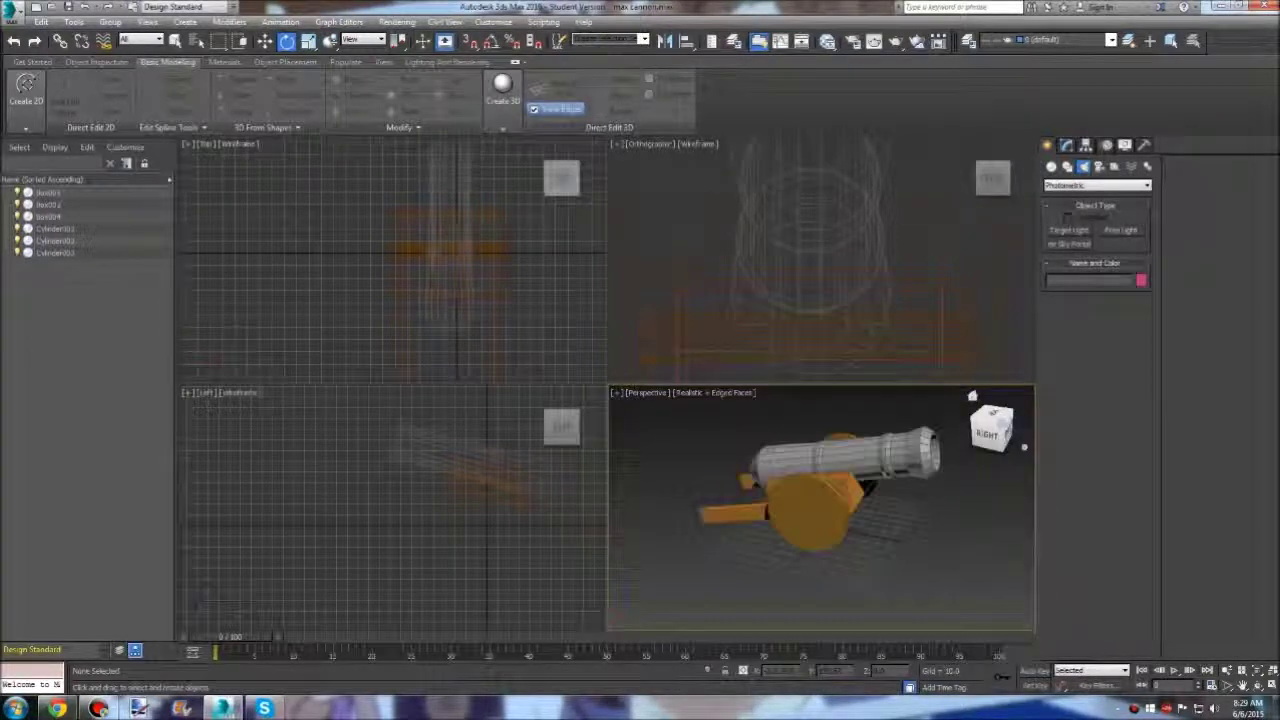